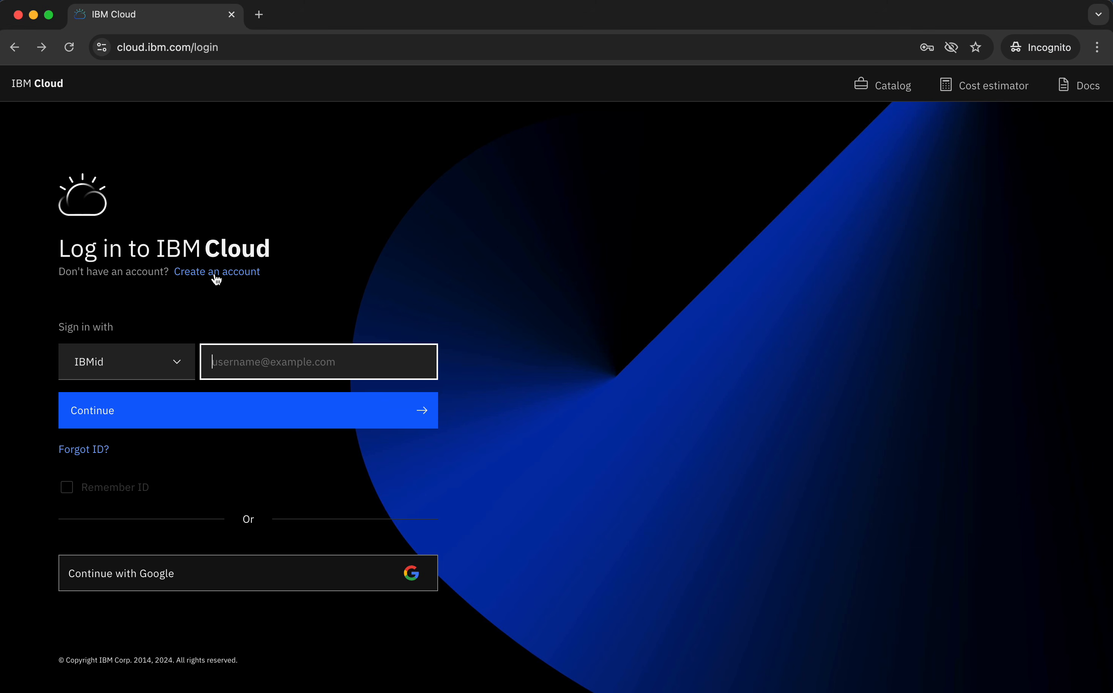
# Open the IBM Cloud 'Create an account' registration page from the login screen.
pyautogui.click(214, 275)
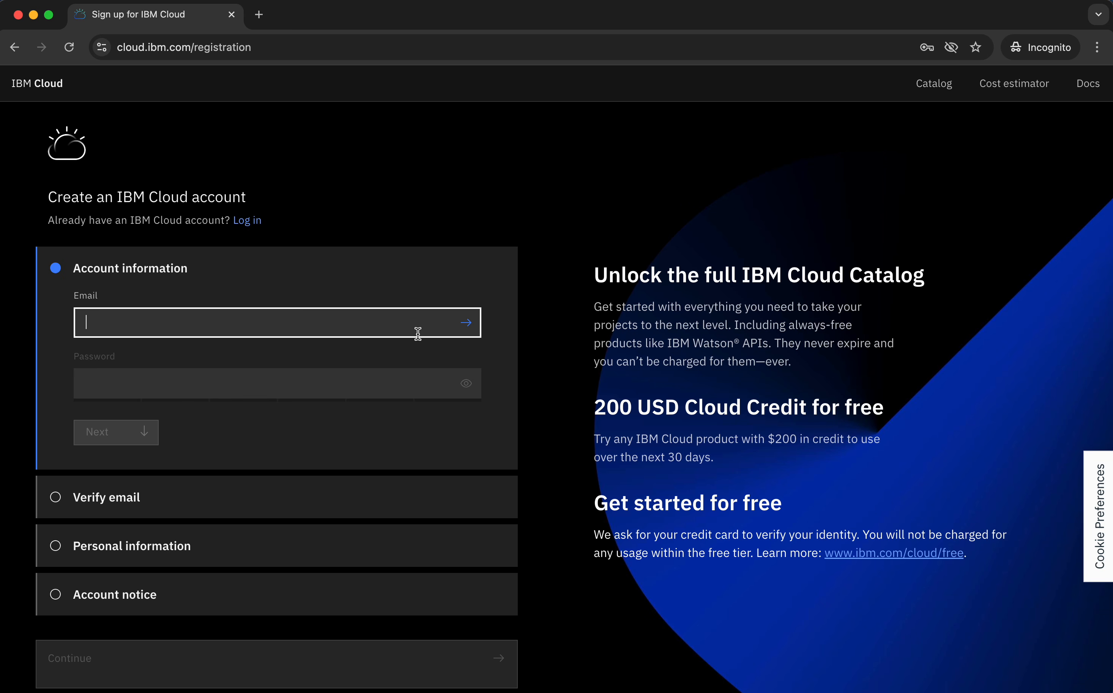
# Paste the account e-mail and password into the sign-up form and submit to get a verification code.
pyautogui.press('super+Tab')
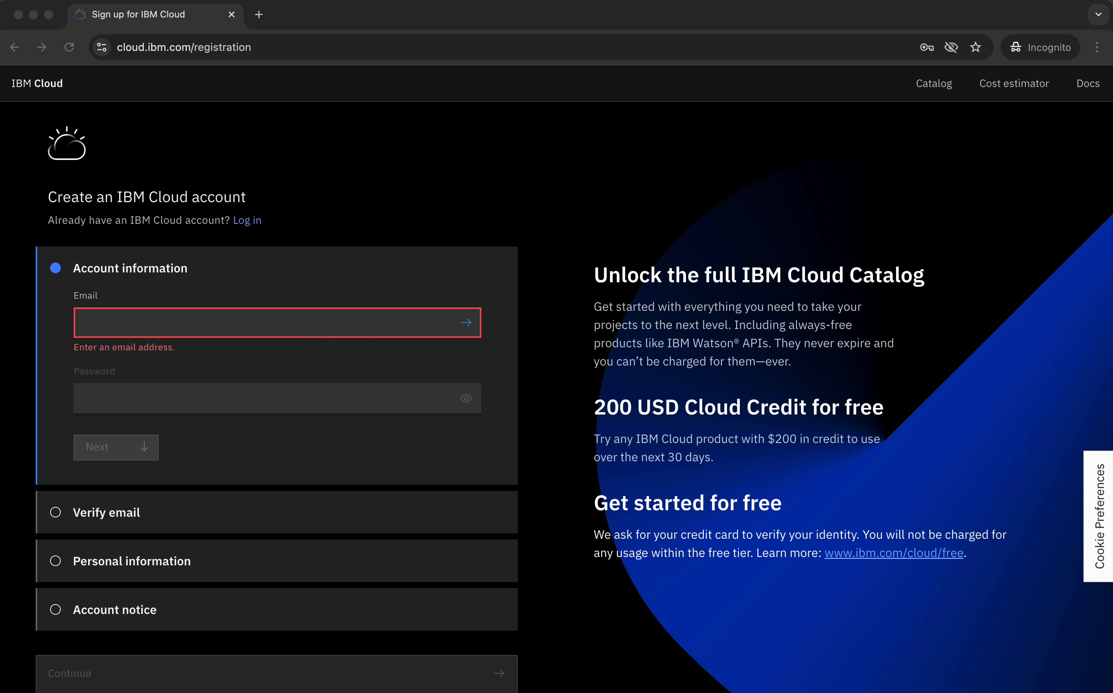
pyautogui.click(292, 322)
pyautogui.press('super+v')
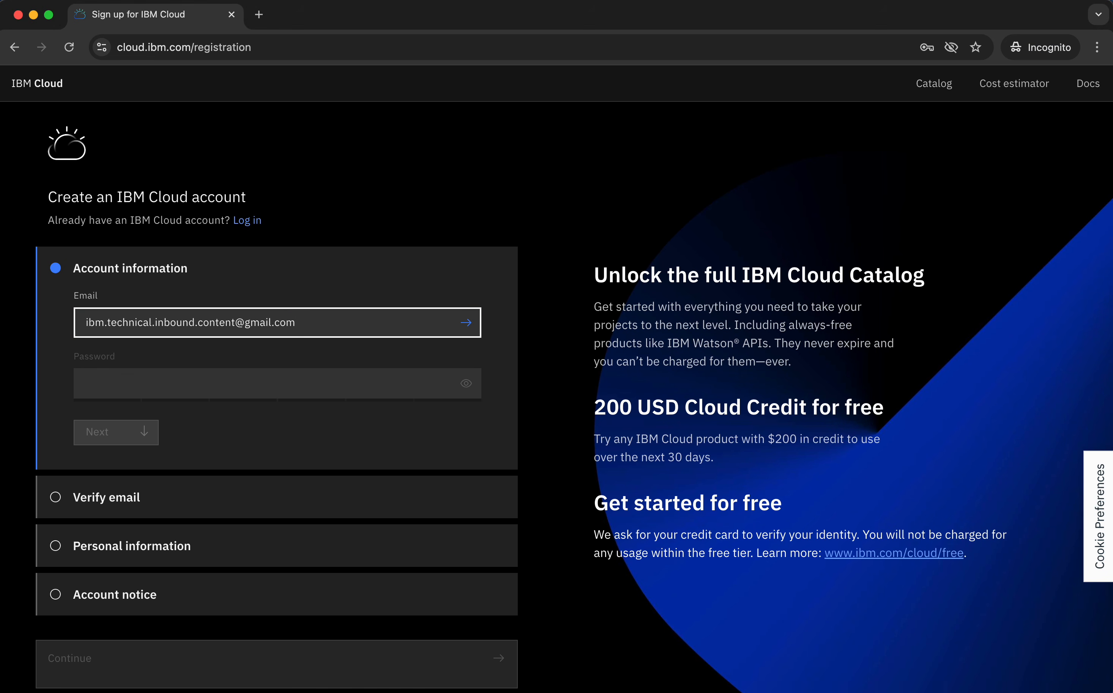
pyautogui.press('super+Tab')
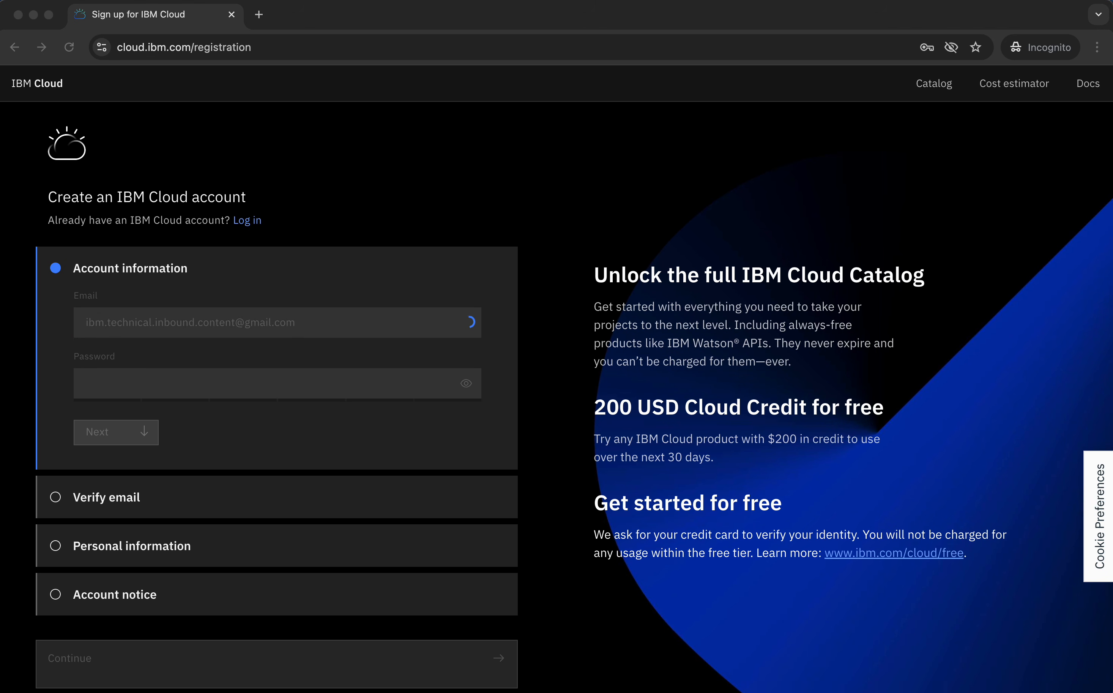
pyautogui.press('super+Tab')
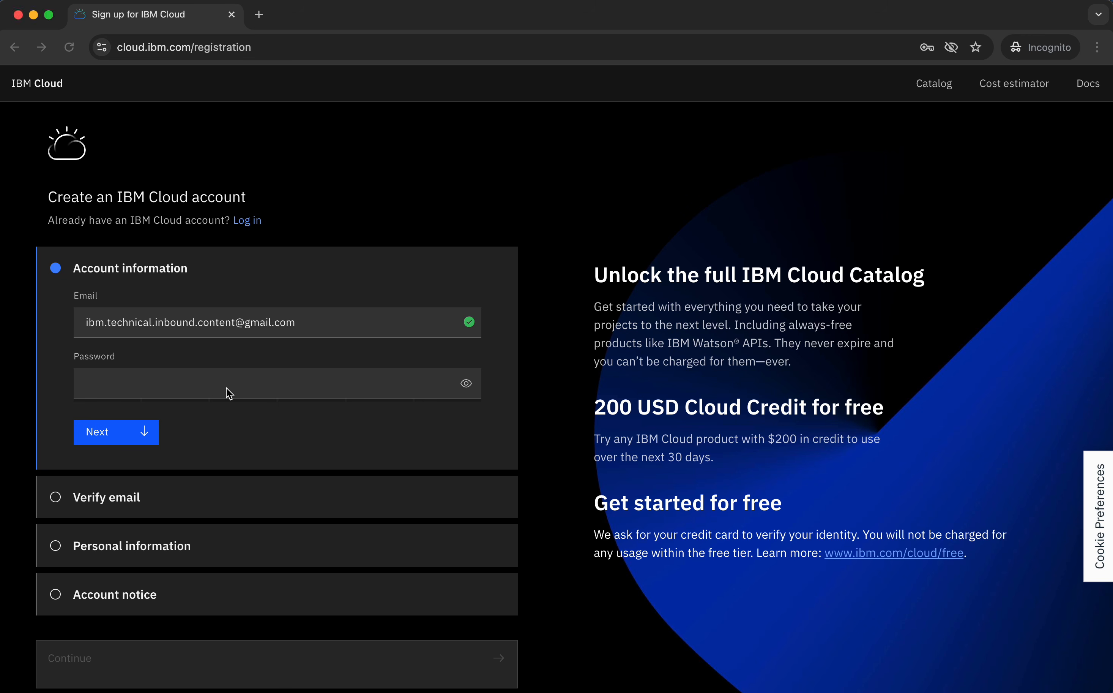
pyautogui.click(226, 387)
pyautogui.press('super+v')
pyautogui.click(137, 434)
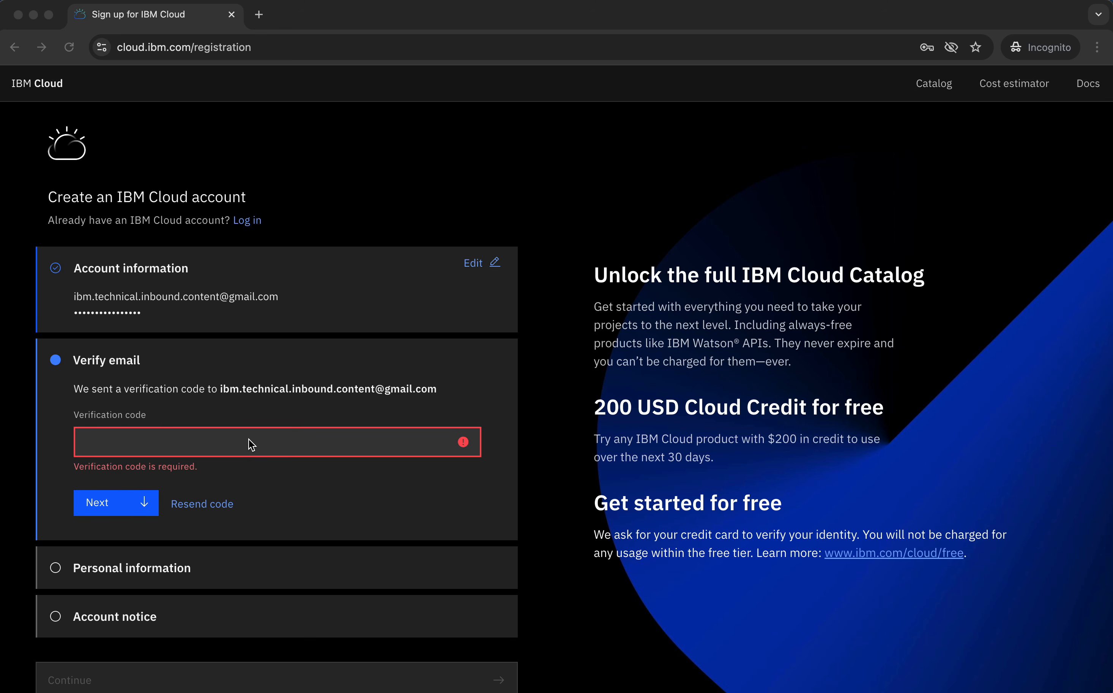
# Submit the e-mailed verification code and fill in the account holder's first and last name.
pyautogui.click(249, 439)
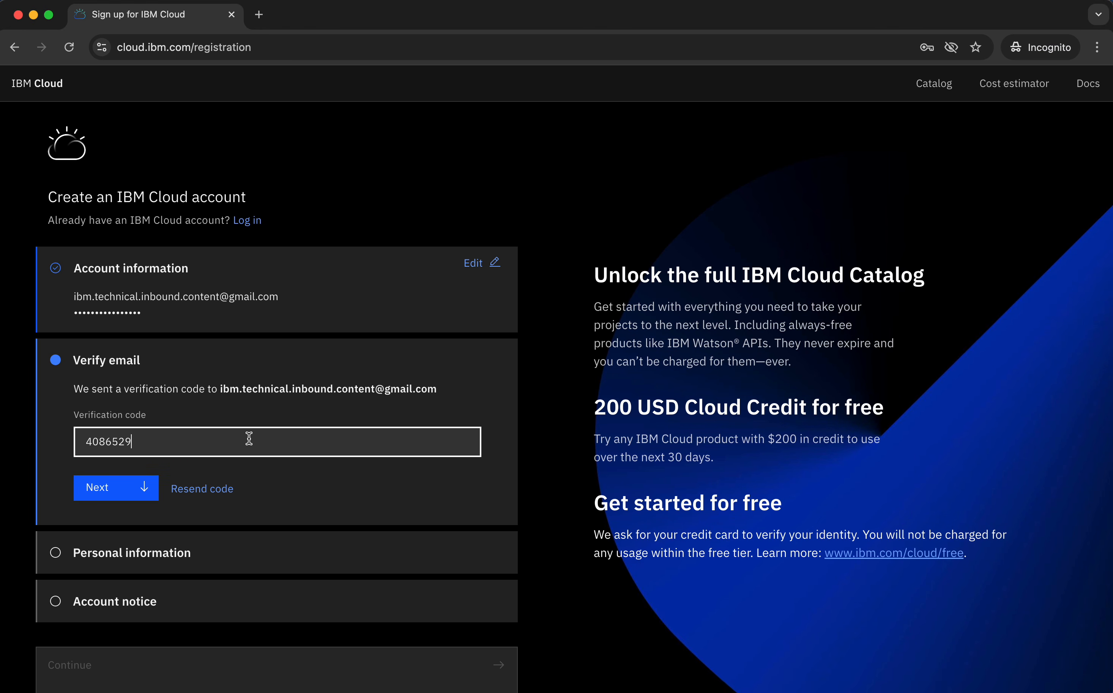
pyautogui.click(118, 488)
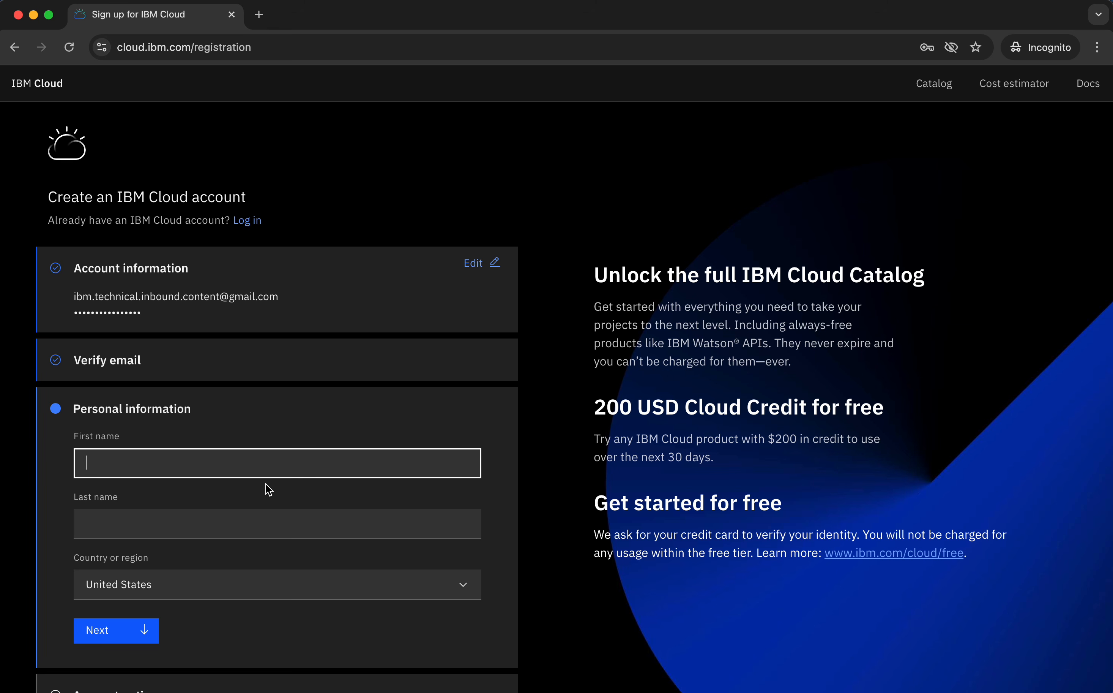
pyautogui.write('Technical Content')
pyautogui.press('Tab')
pyautogui.write('Team')
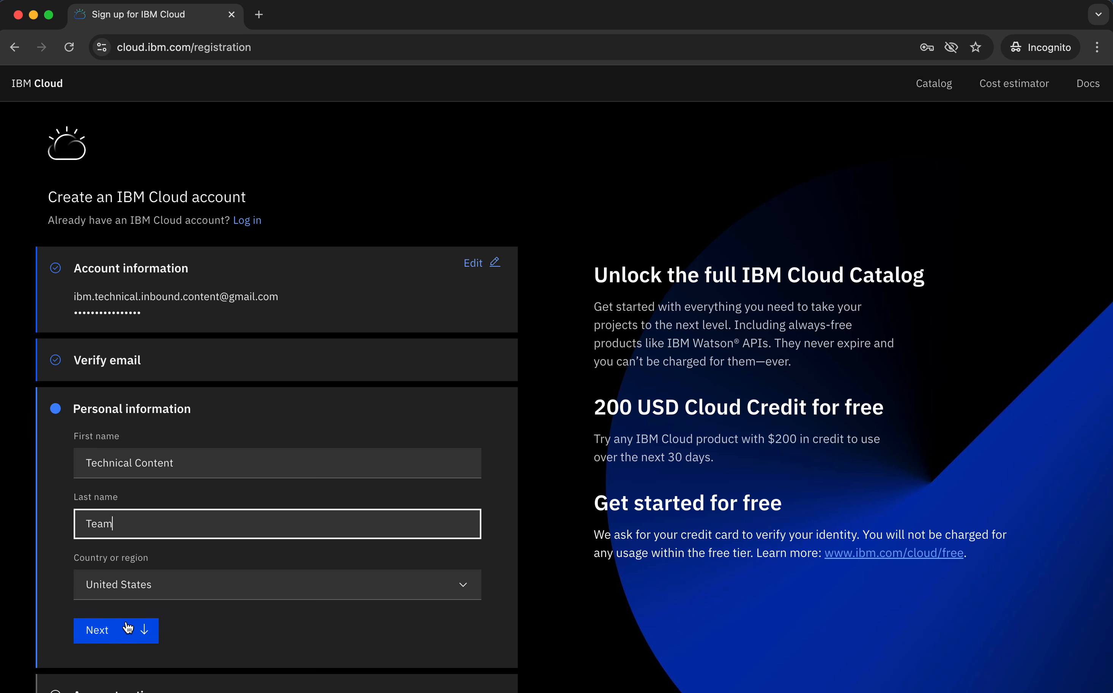
pyautogui.click(144, 631)
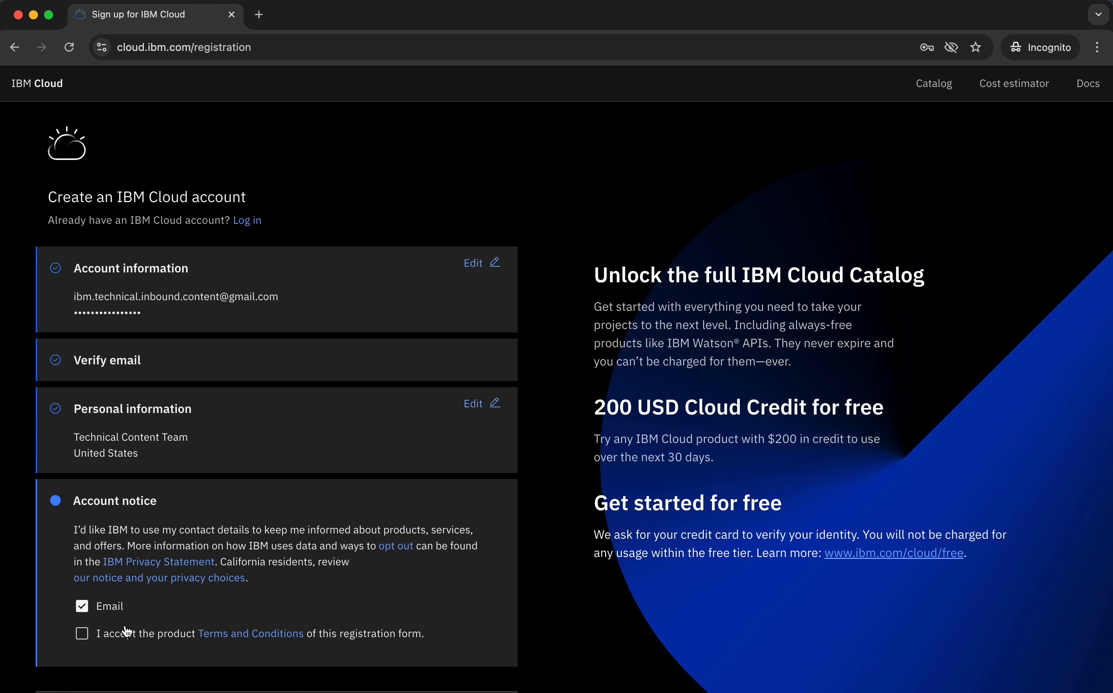
# Accept the Terms and Conditions and the privacy notice to create the IBM Cloud account.
pyautogui.click(82, 635)
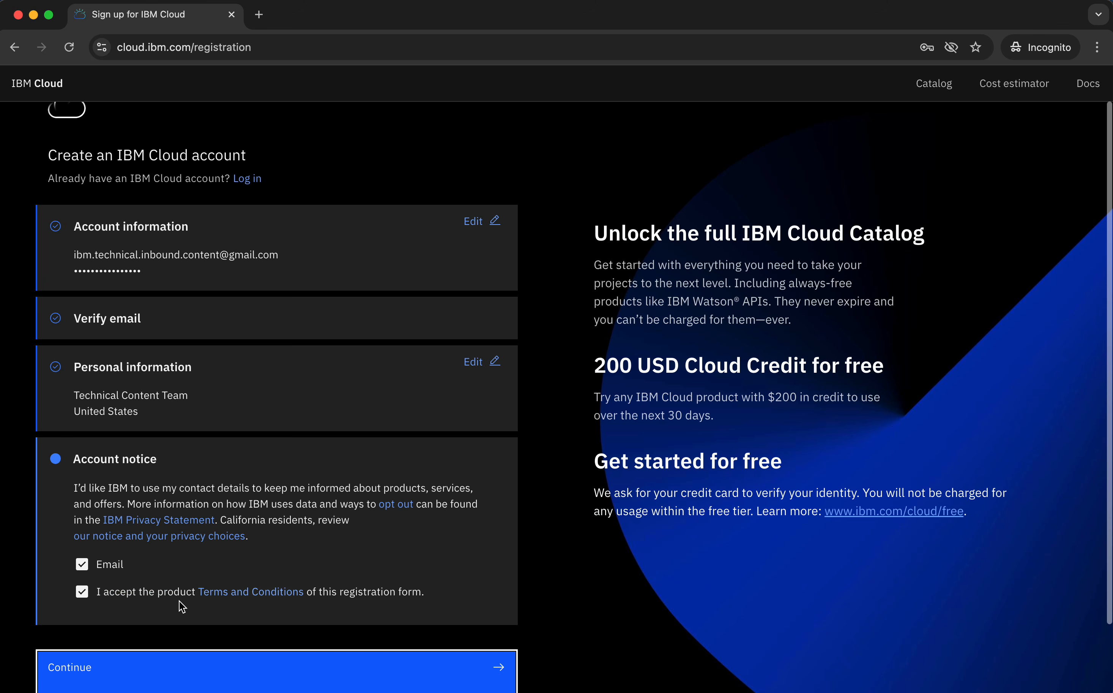
pyautogui.click(160, 674)
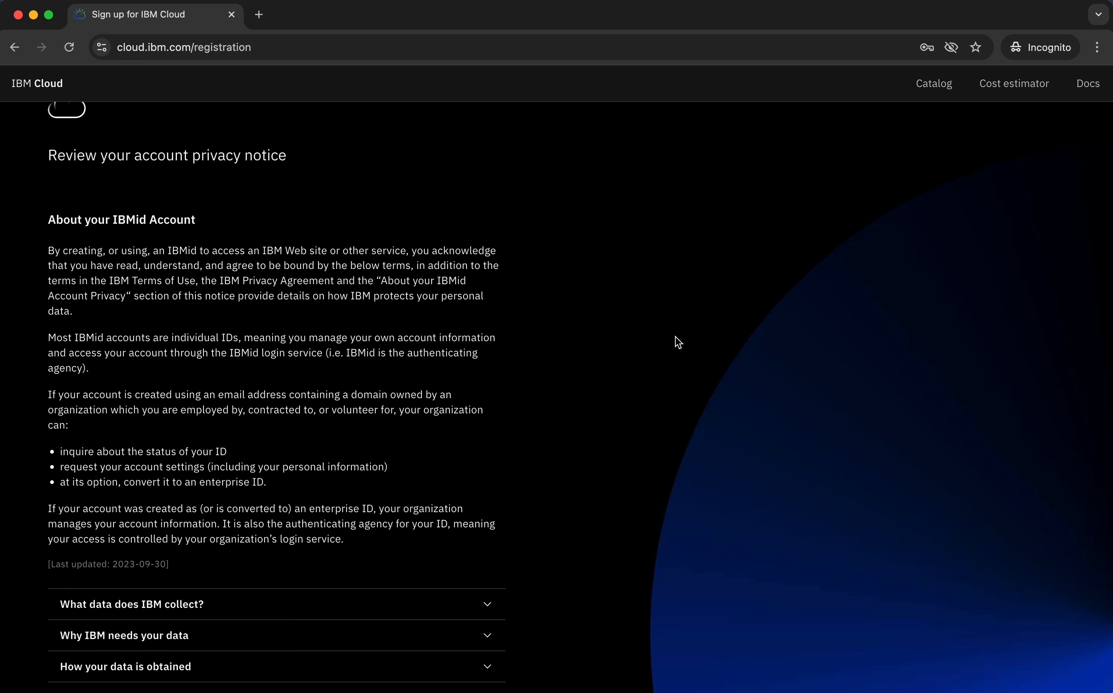
pyautogui.scroll(-3, 676, 341)
pyautogui.scroll(-7, 677, 341)
pyautogui.click(56, 484)
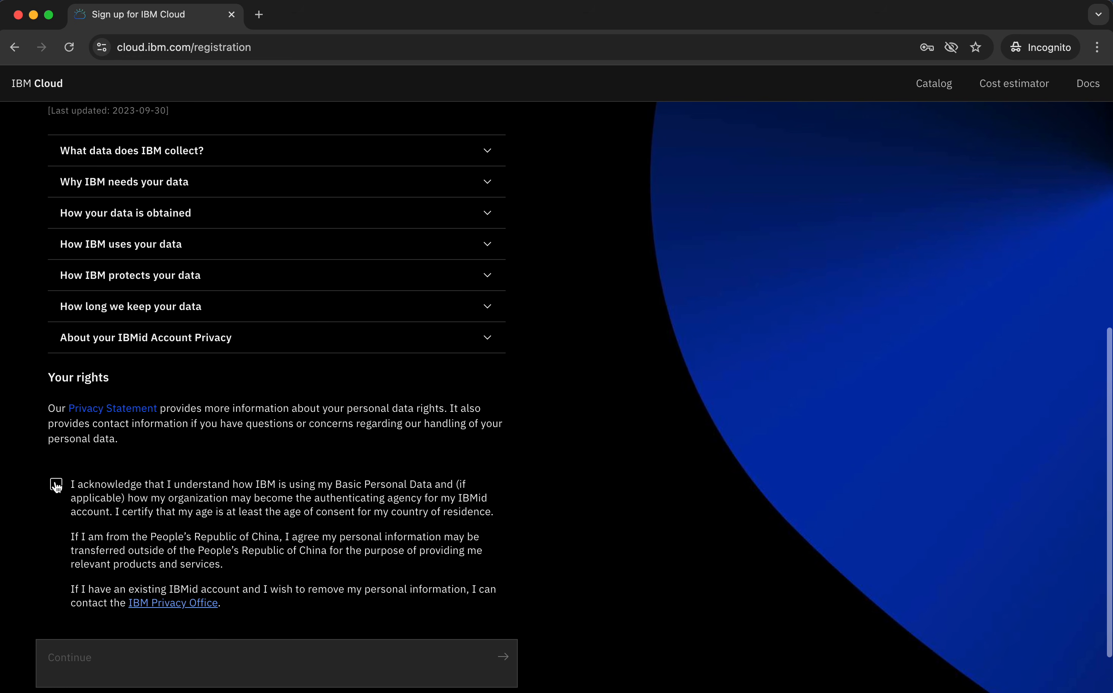
pyautogui.click(163, 670)
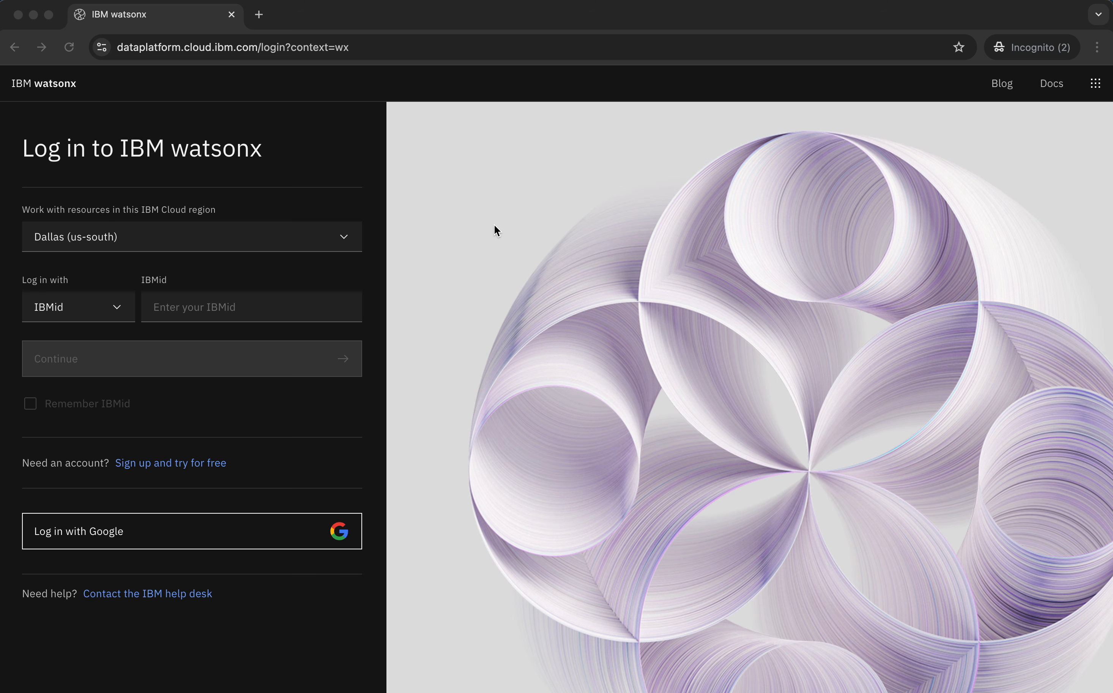
# Sign in to IBM watsonx with the account's IBMid e-mail.
pyautogui.click(228, 304)
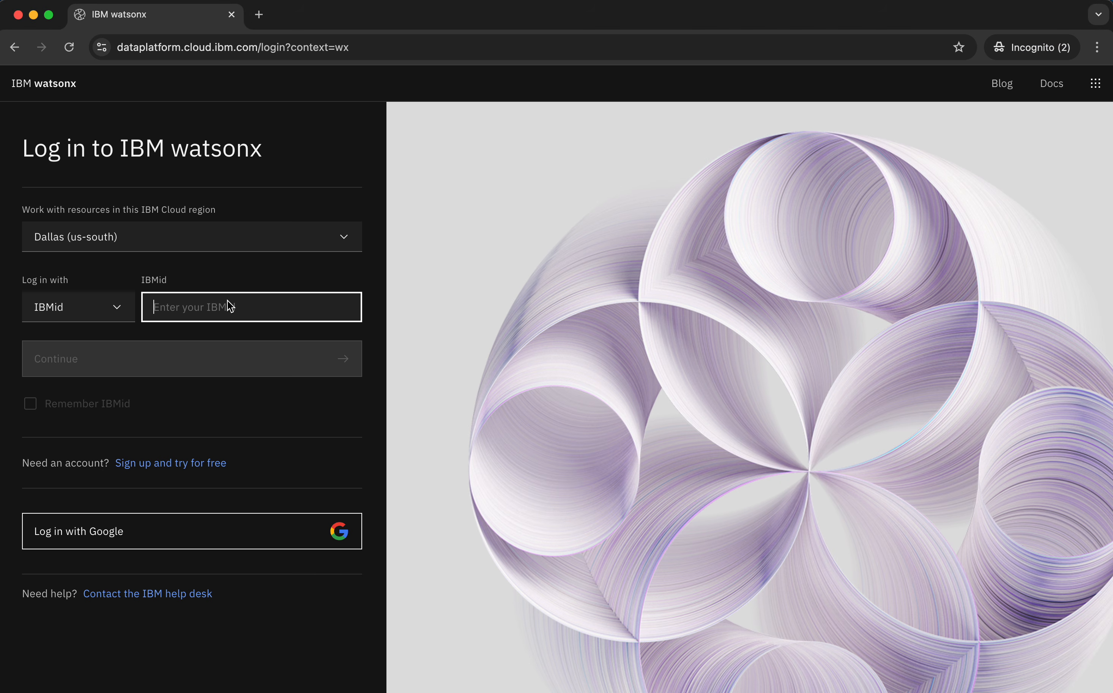
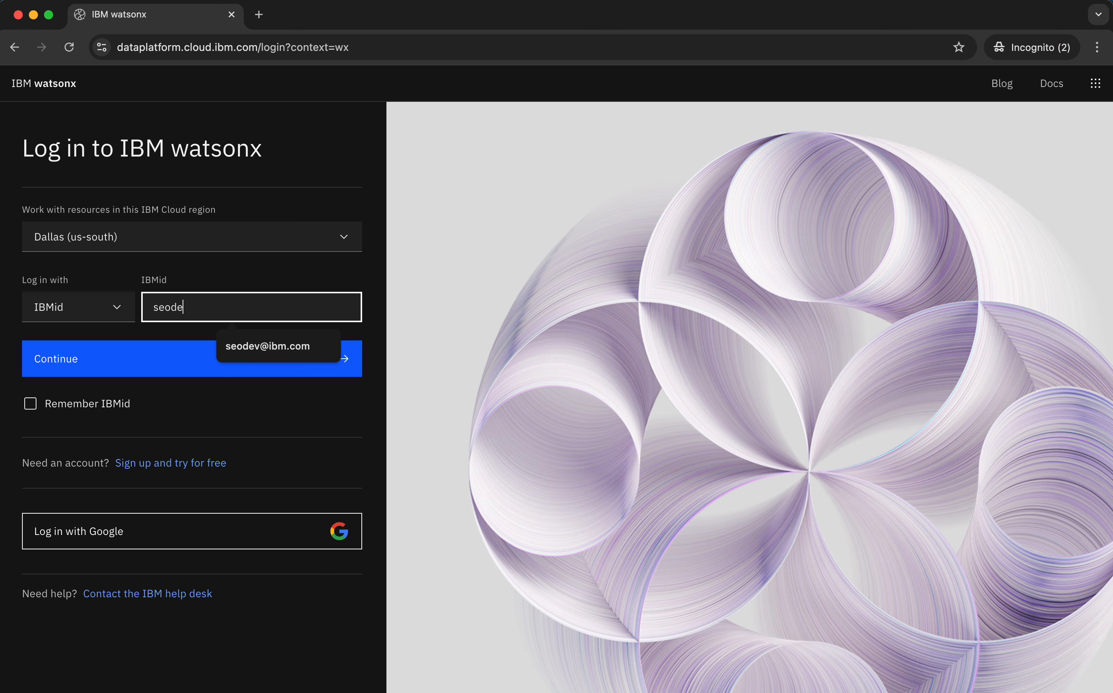
pyautogui.press('Return')
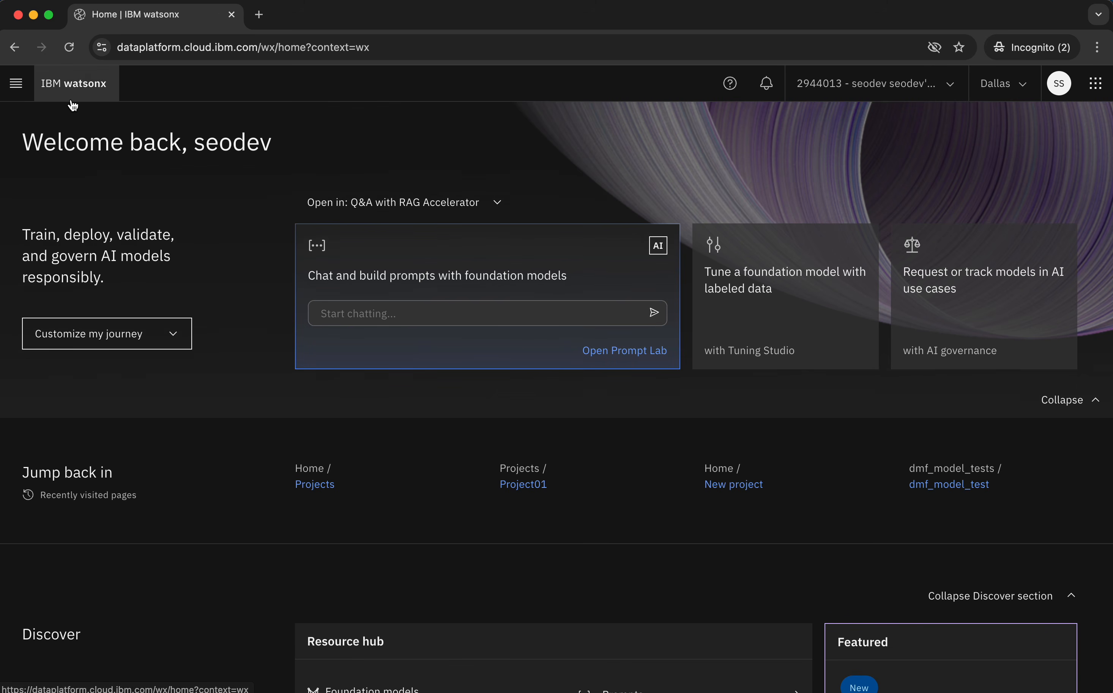
# Go to Projects > View all projects and start a New project.
pyautogui.click(14, 87)
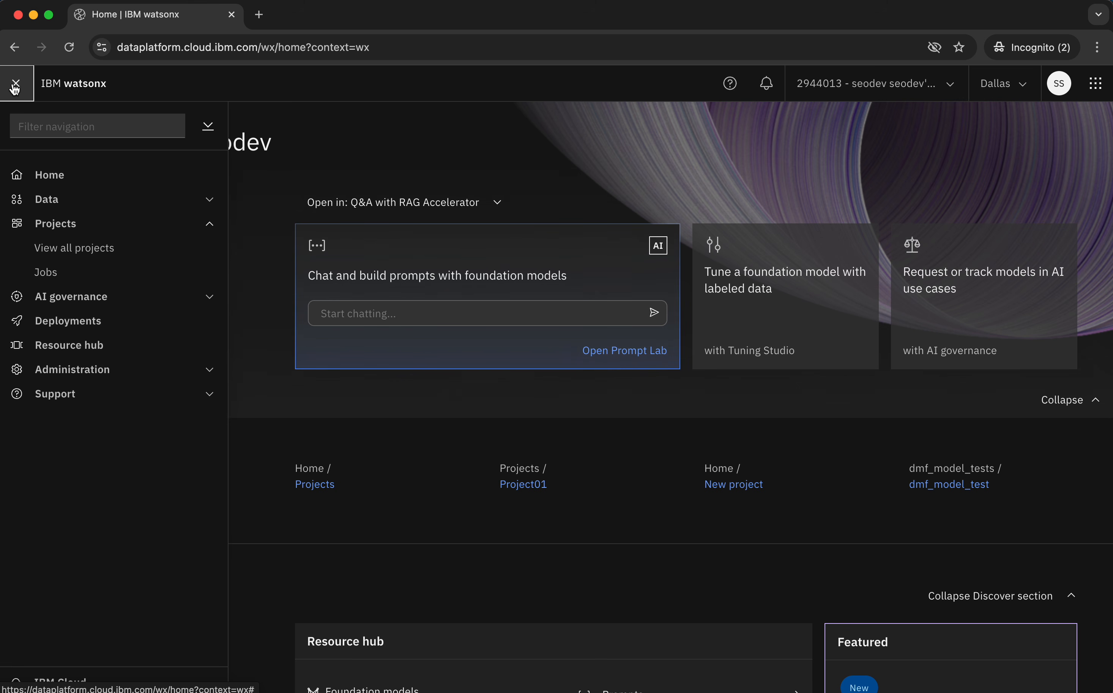
pyautogui.click(80, 250)
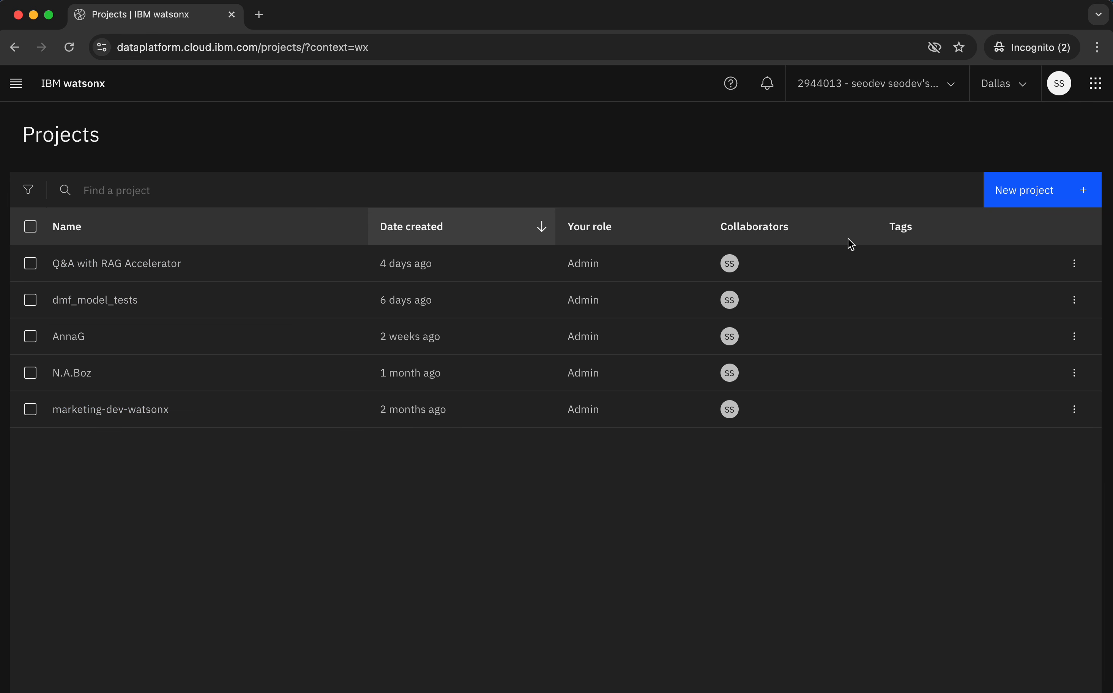
pyautogui.click(1014, 200)
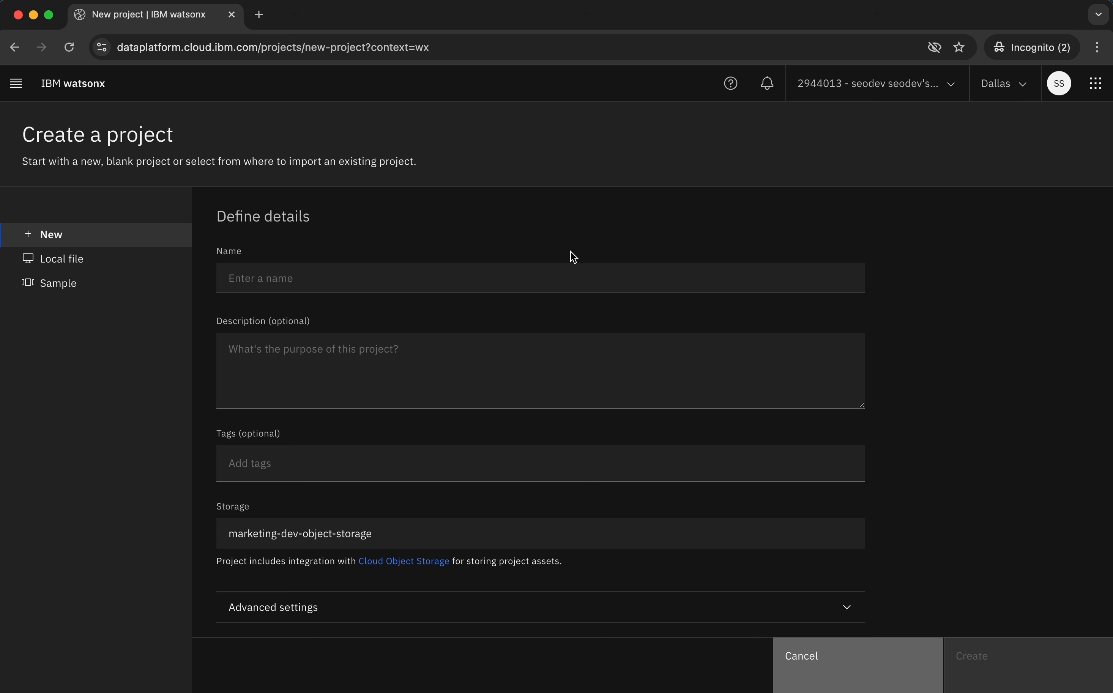
# Create the project Project01 with the description 'Tutorial'.
pyautogui.click(454, 283)
pyautogui.write('Project')
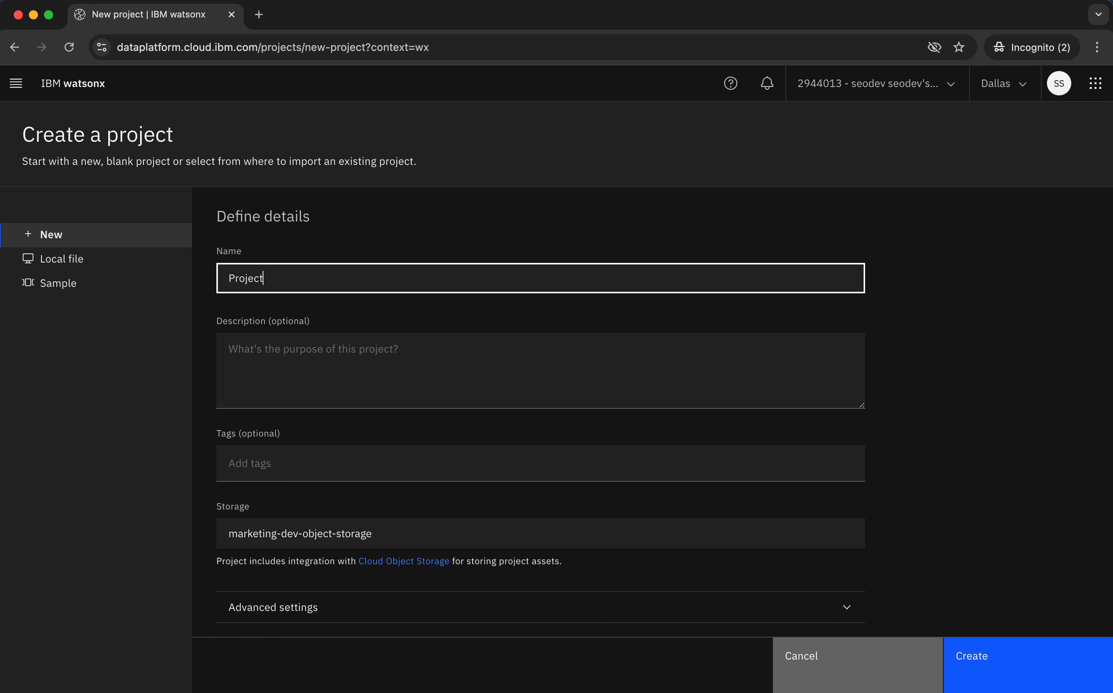
pyautogui.write('01')
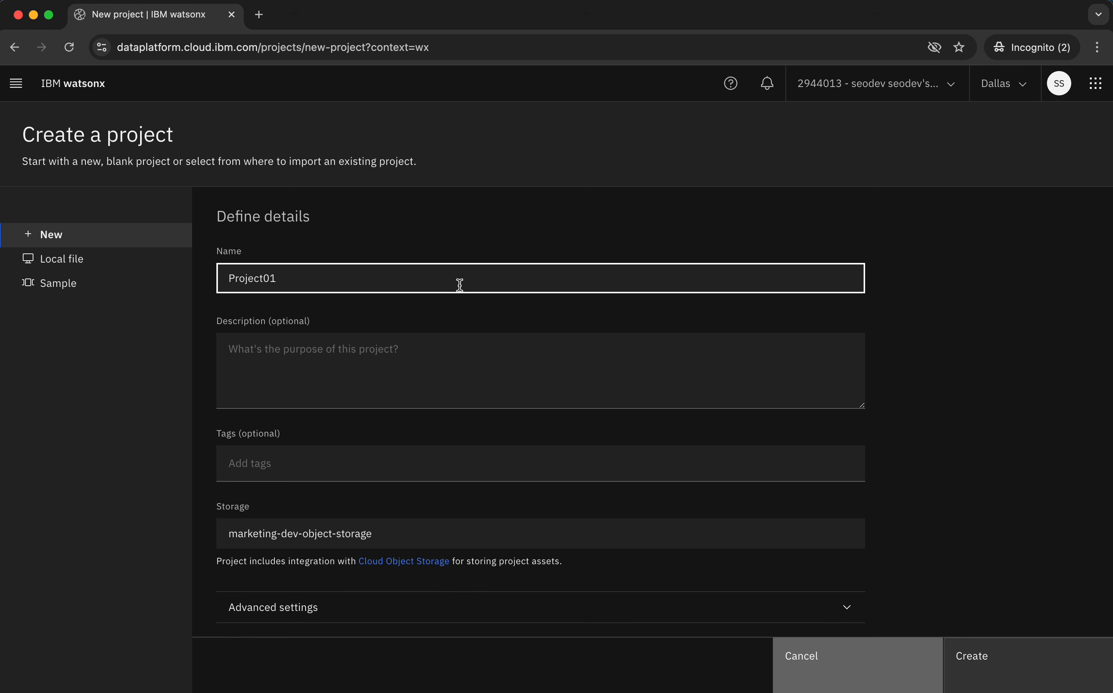
pyautogui.click(383, 349)
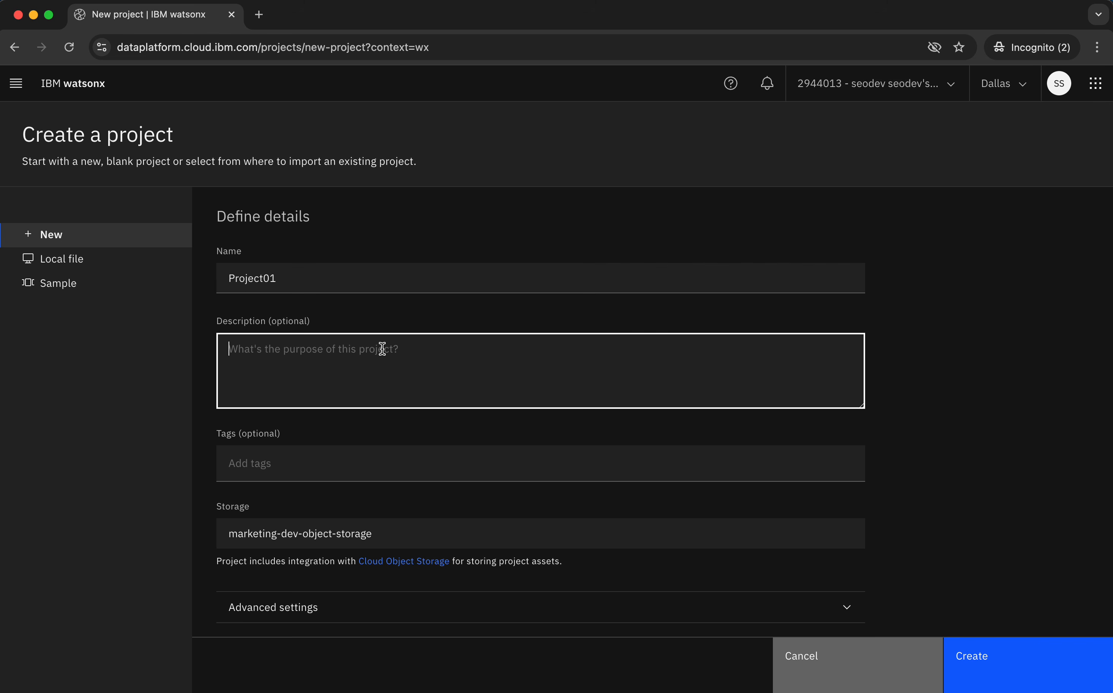
pyautogui.write('Tutorial')
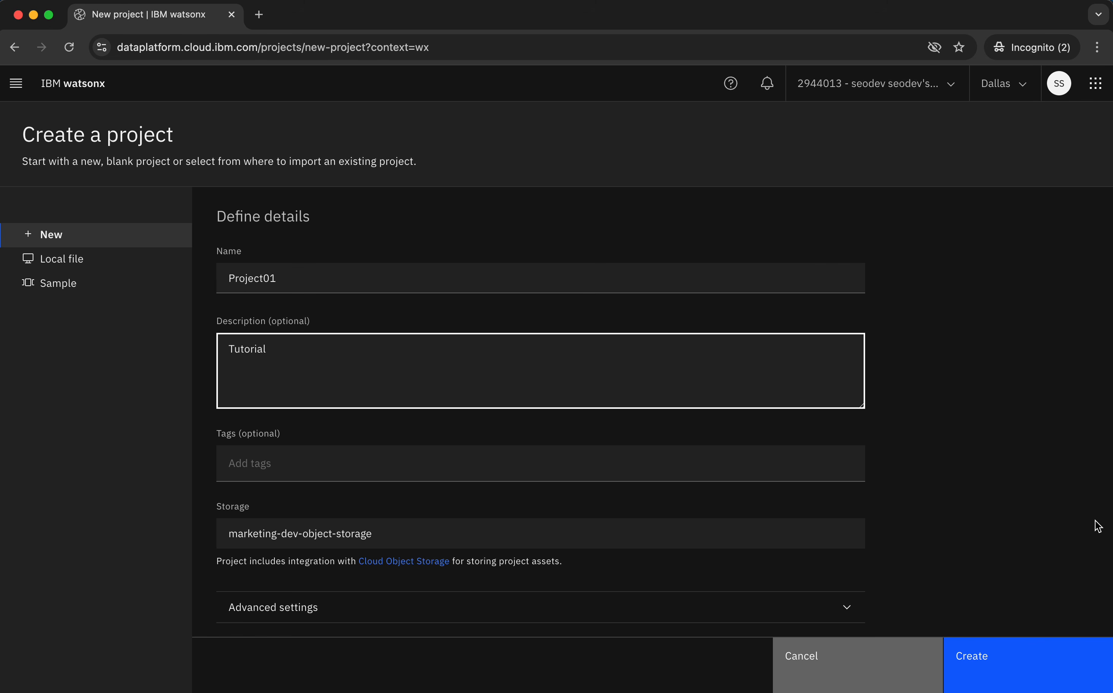
pyautogui.click(961, 666)
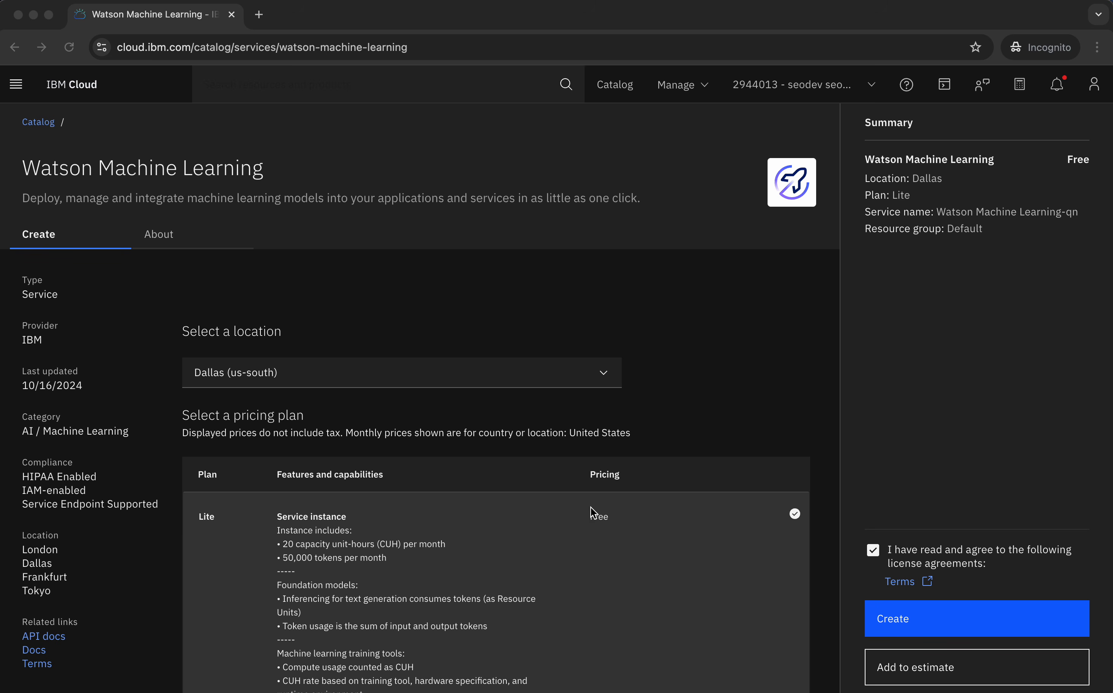
# Create a Watson Machine Learning service on the free Lite plan in Dallas.
pyautogui.click(602, 596)
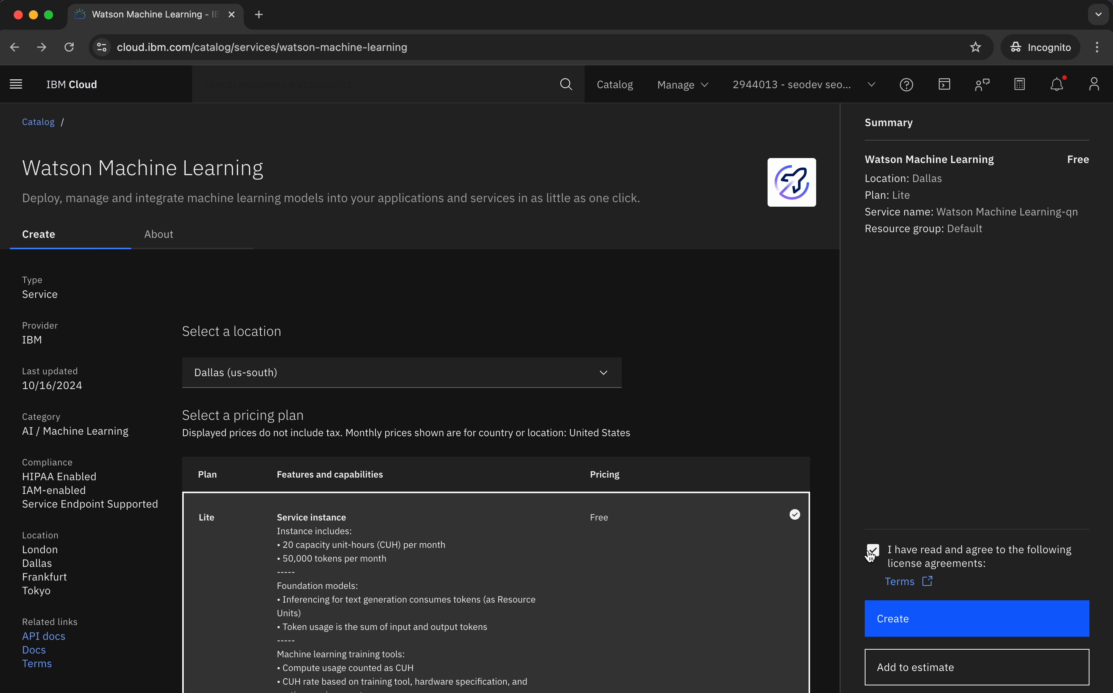
pyautogui.click(900, 622)
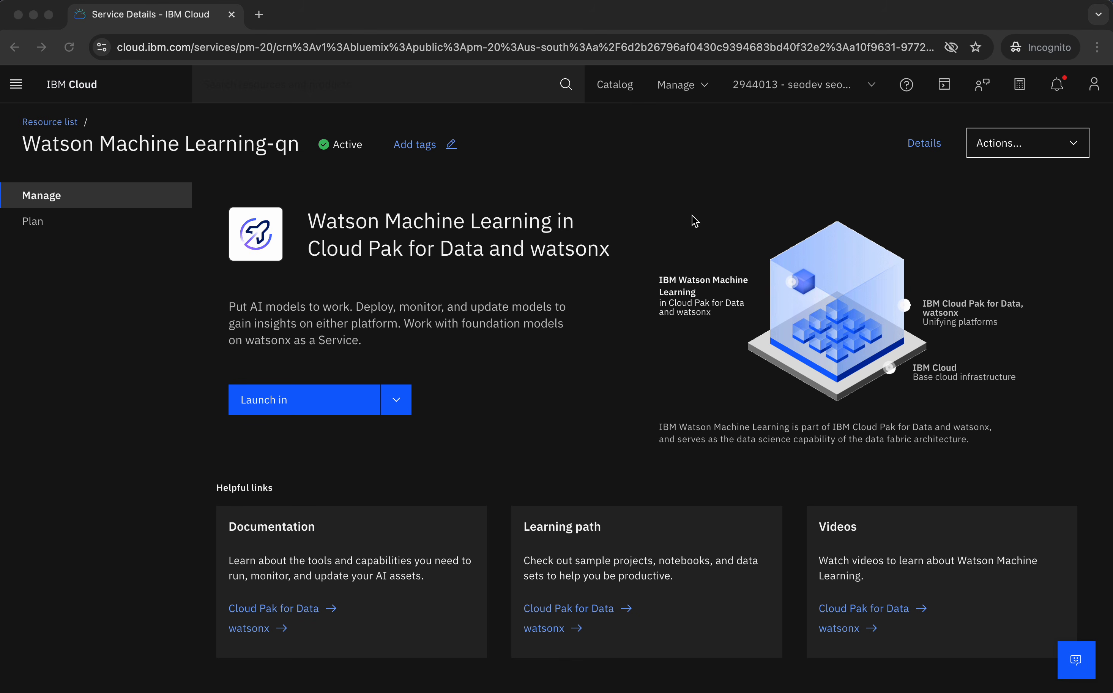
# Go to Manage > Access (IAM) > API keys and start creating a new API key.
pyautogui.click(690, 94)
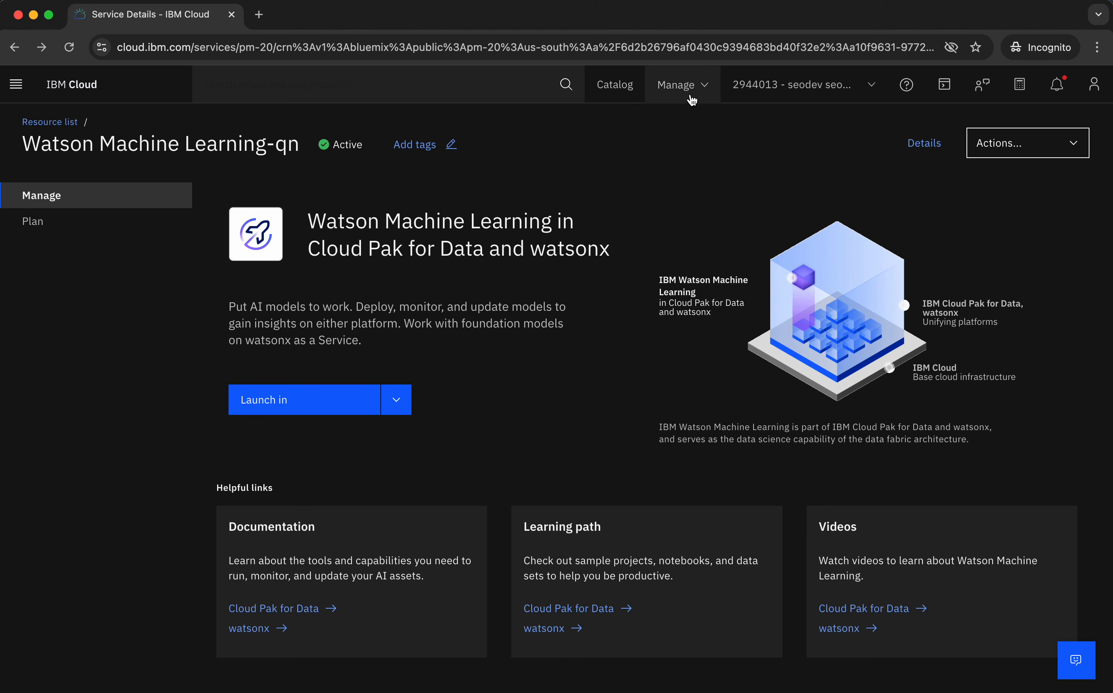
pyautogui.click(692, 97)
pyautogui.click(678, 300)
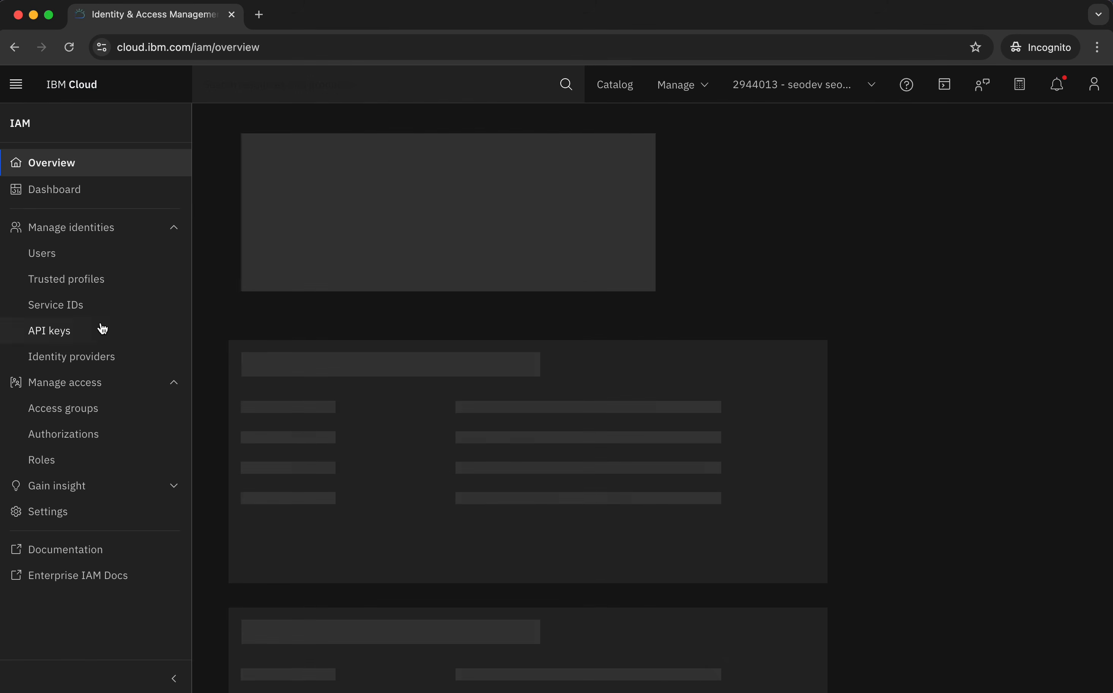
pyautogui.click(48, 333)
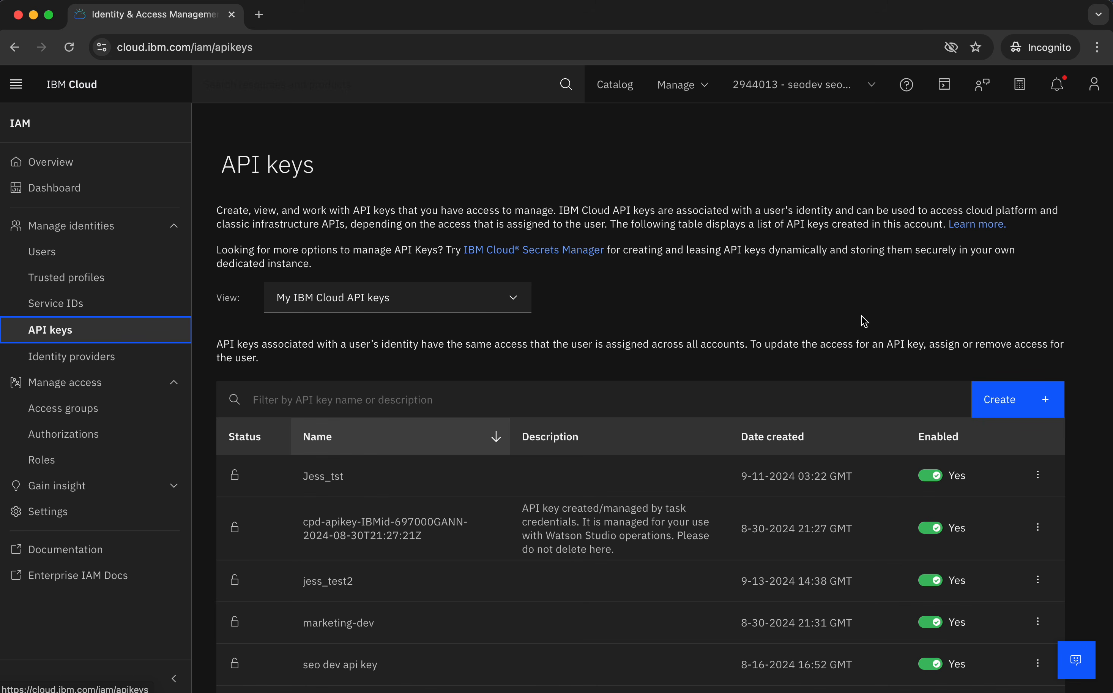
pyautogui.scroll(-3, 917, 325)
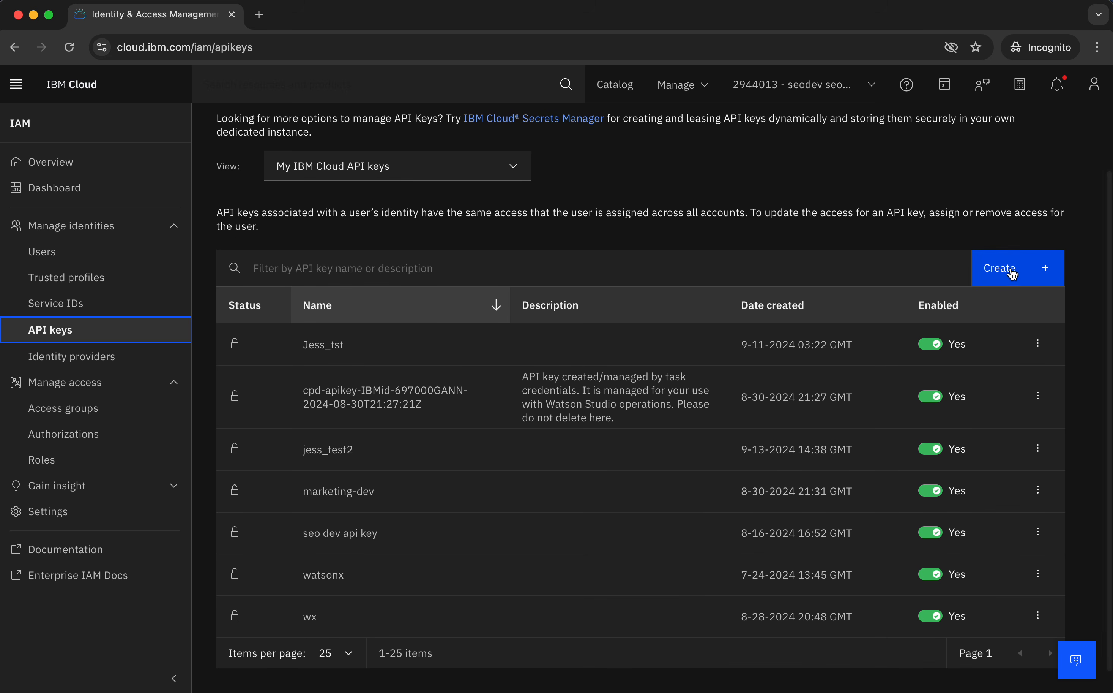
pyautogui.click(1019, 278)
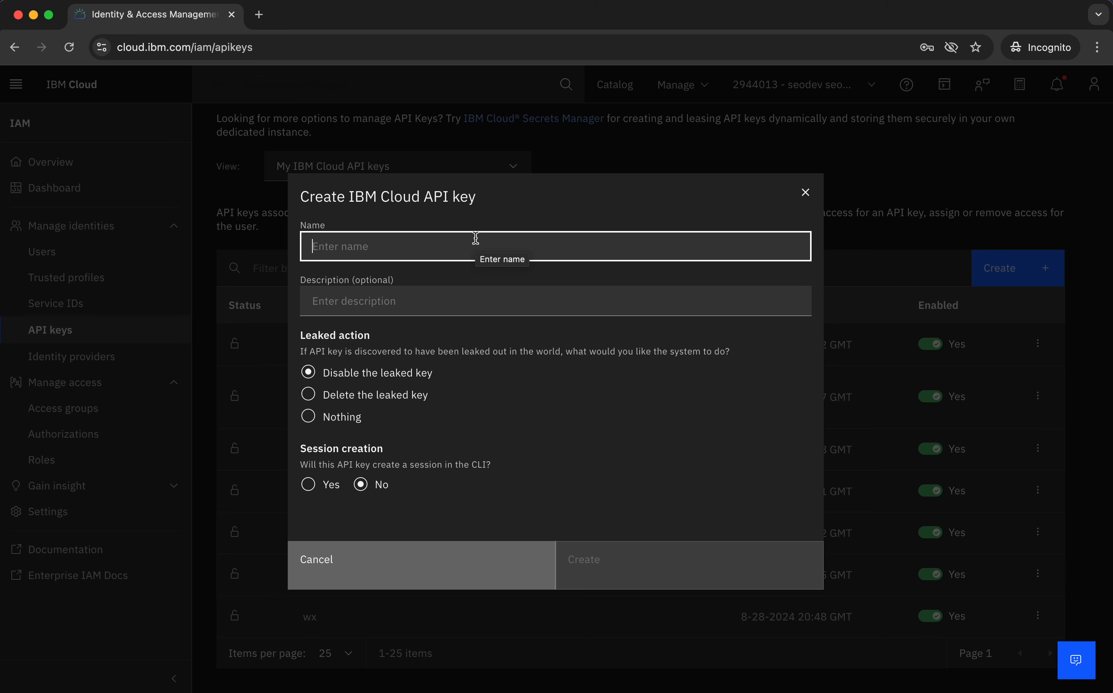
# Create an IBM Cloud API key named API_Test.
pyautogui.write('API')
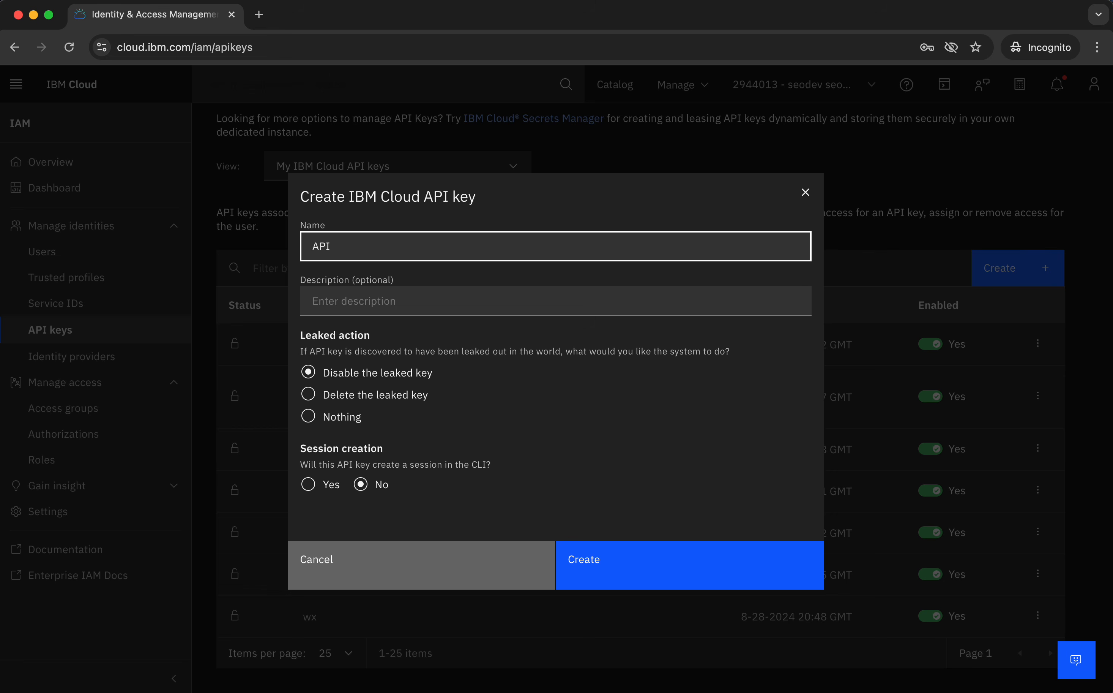
pyautogui.write('_Test')
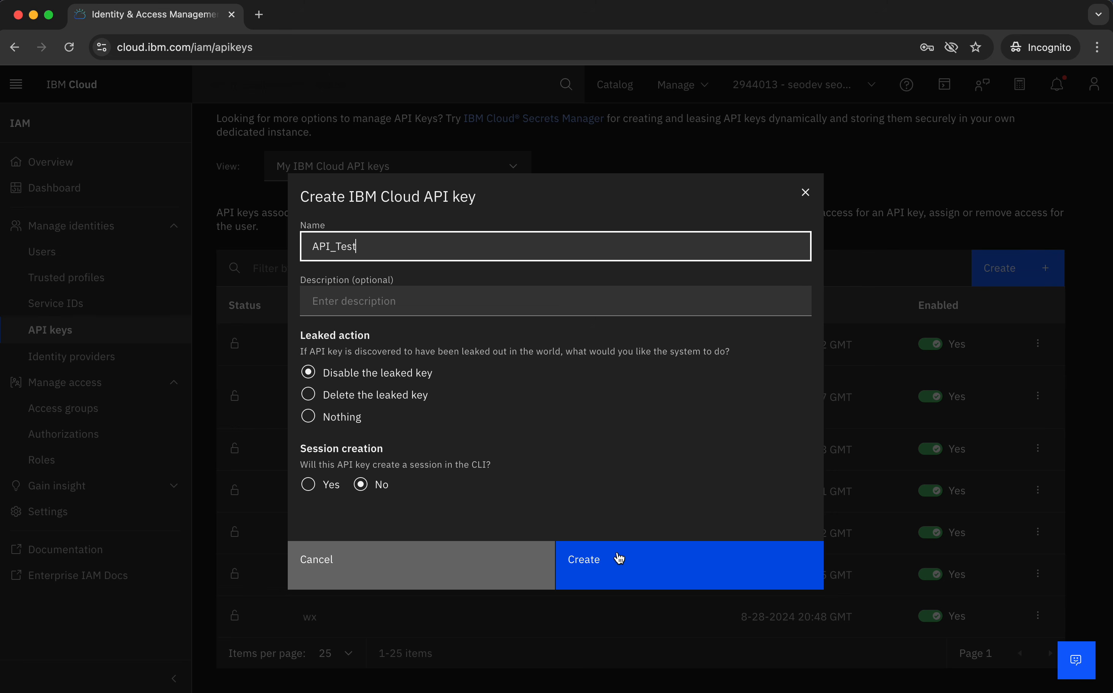
pyautogui.click(625, 568)
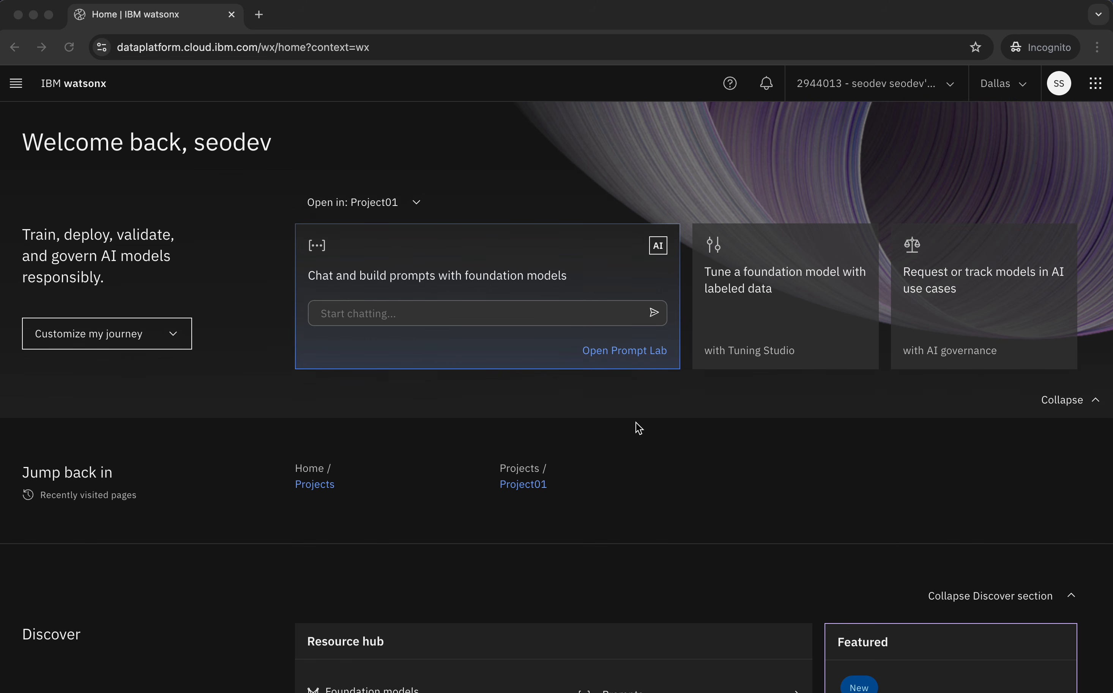
# Open Project01, copy its project ID from the Manage tab, and view Services & integrations.
pyautogui.scroll(-10, 614, 465)
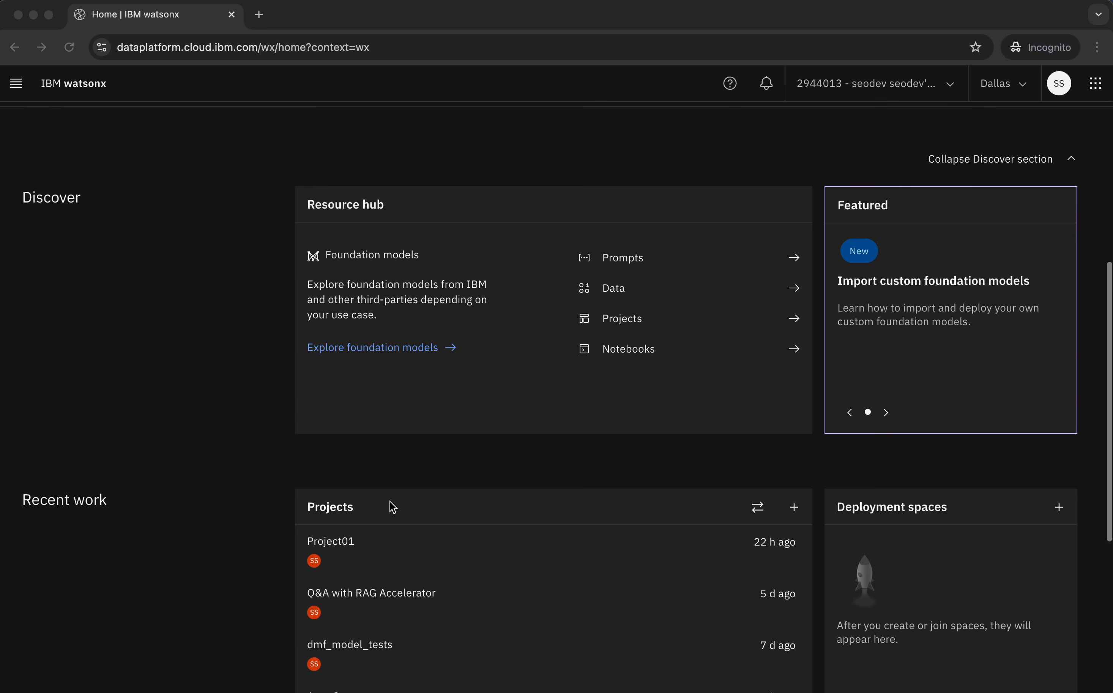
pyautogui.click(334, 547)
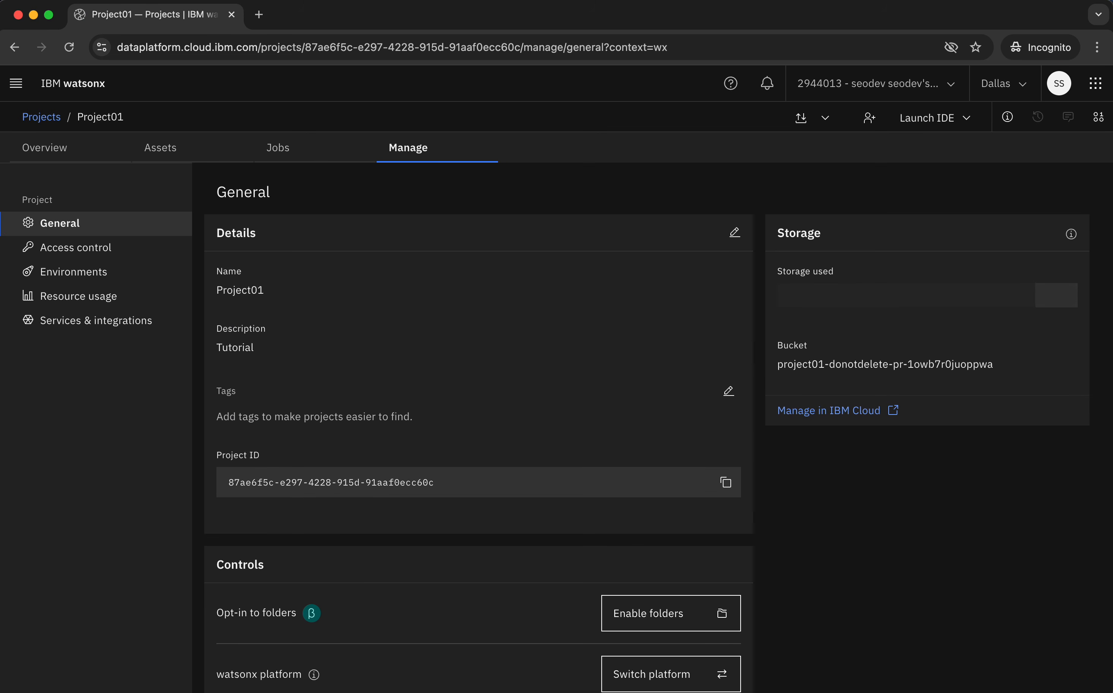
pyautogui.click(406, 158)
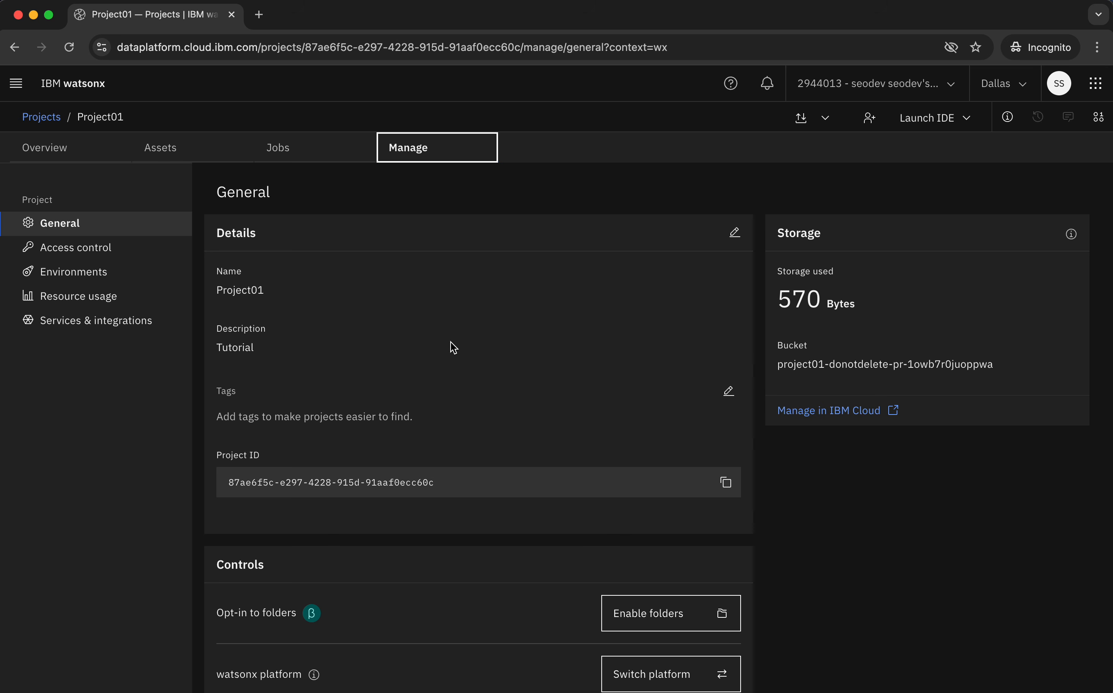
pyautogui.click(727, 490)
pyautogui.click(726, 489)
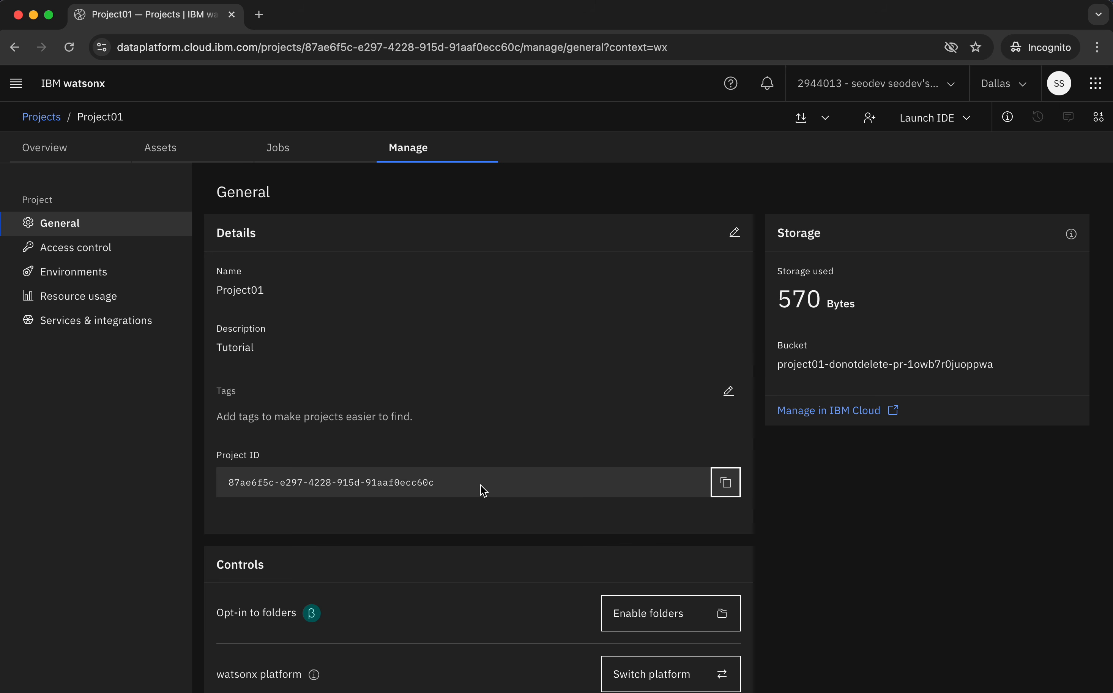
pyautogui.click(117, 331)
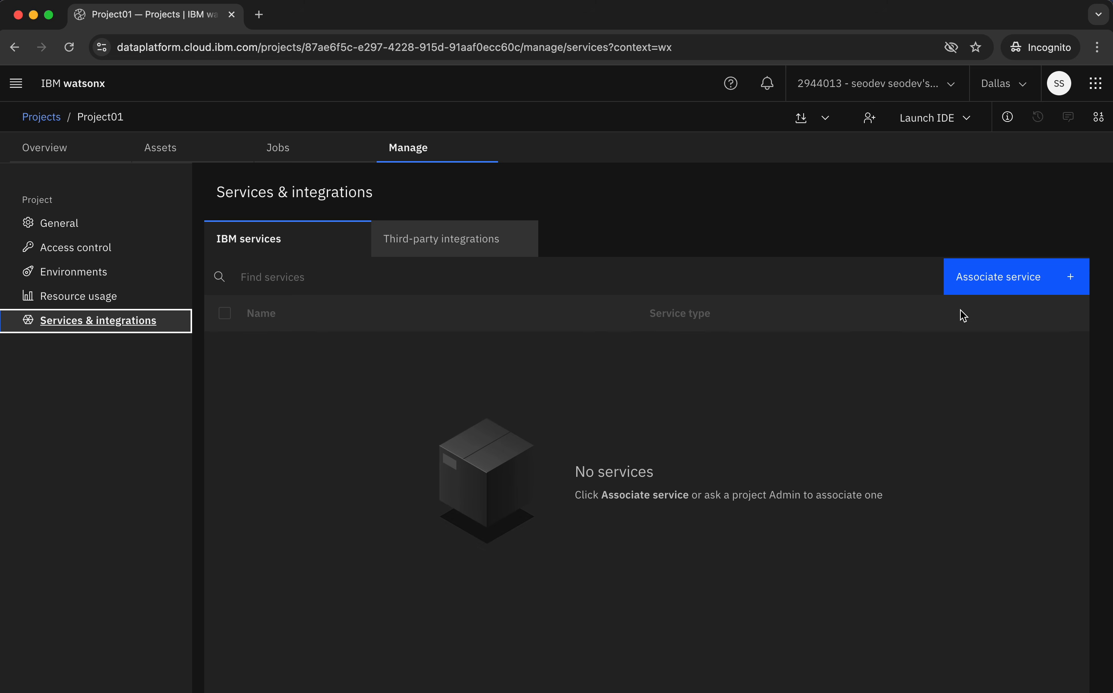
# Select the Watson Machine Learning-qn Lite instance and associate it with Project01.
pyautogui.click(992, 291)
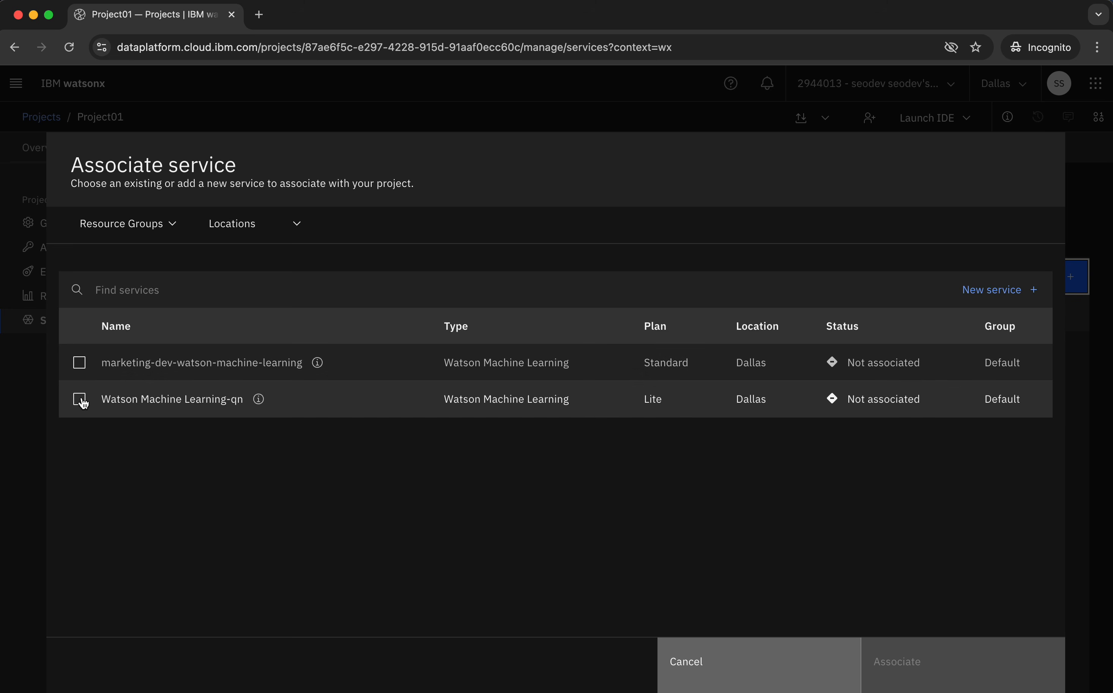
pyautogui.click(80, 399)
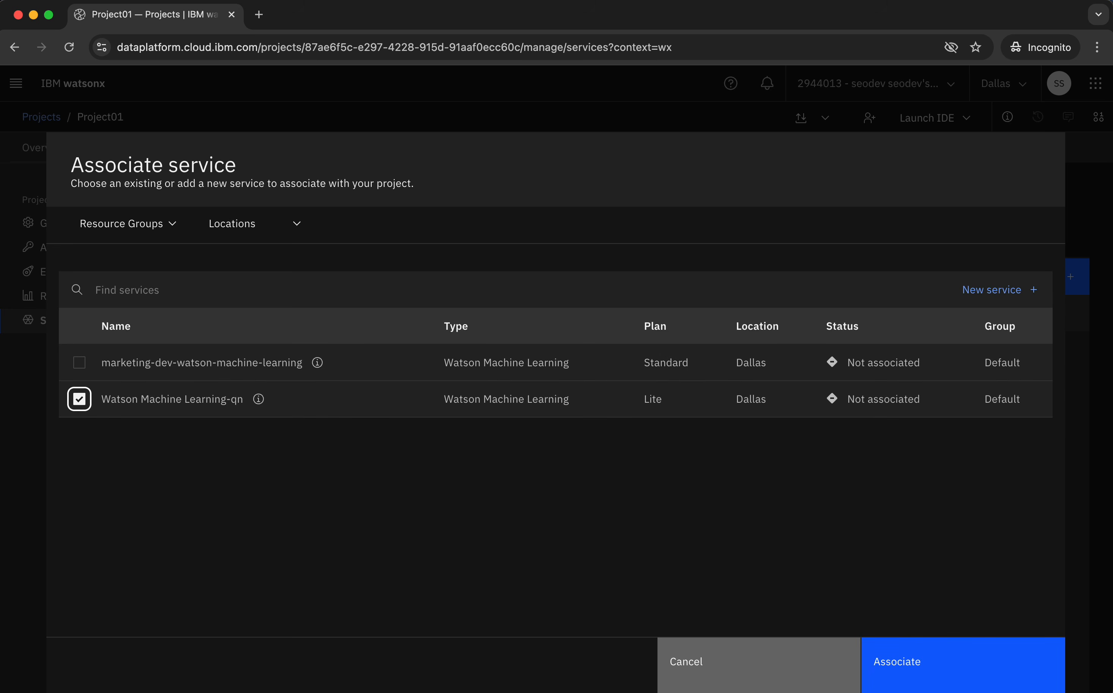
pyautogui.click(897, 662)
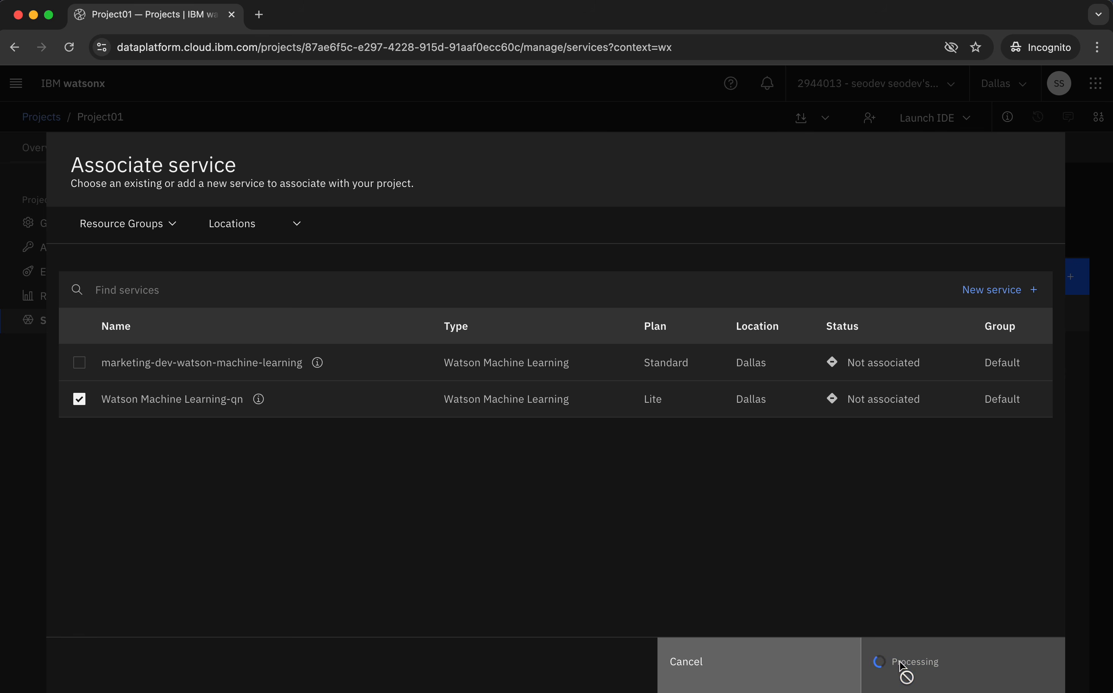